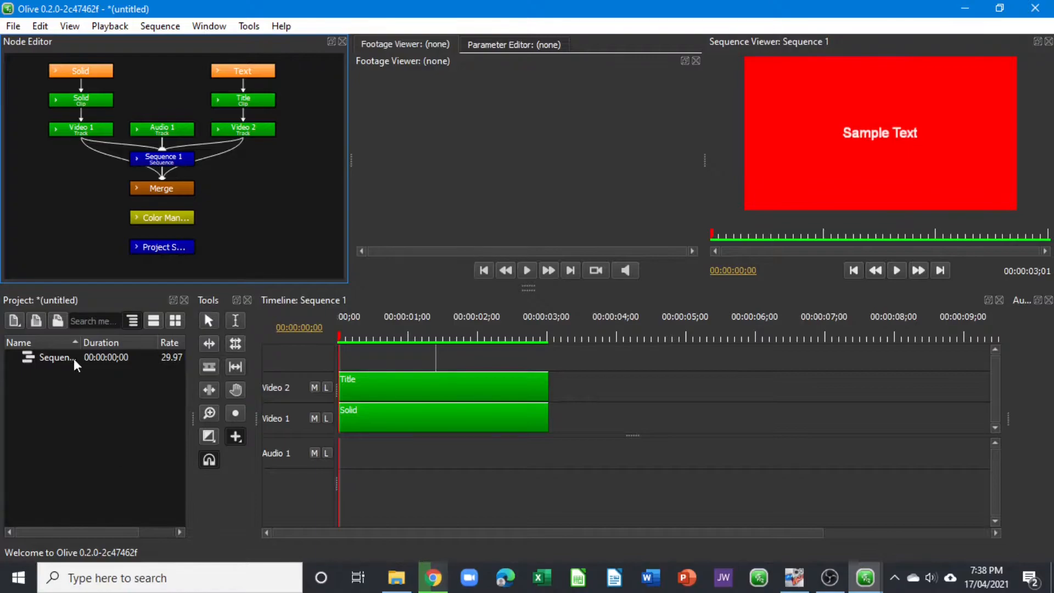
left_click(77, 82)
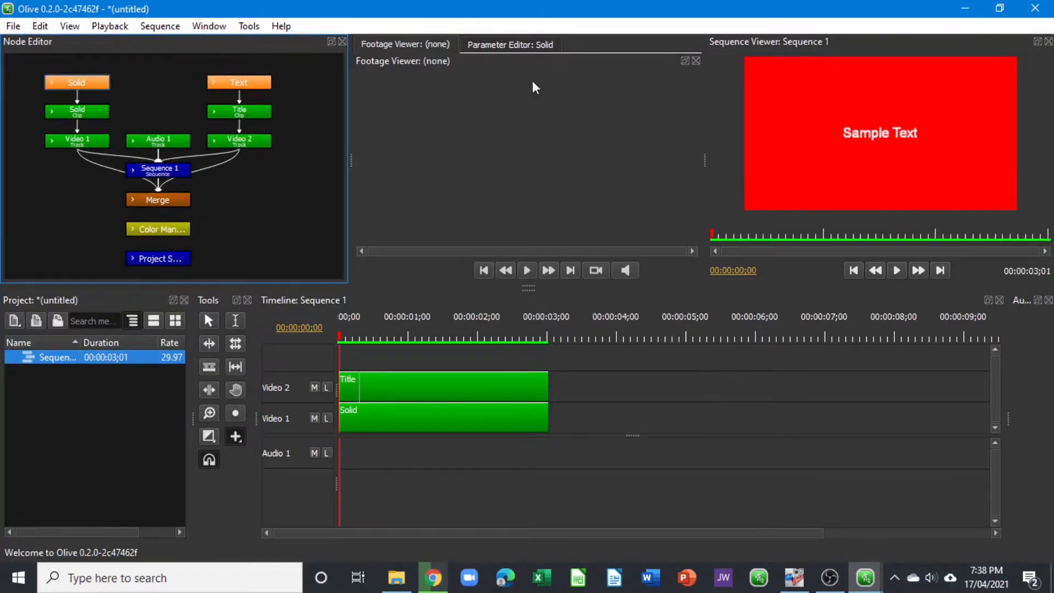
left_click(516, 45)
left_click(410, 148)
left_click(434, 366)
left_click(511, 334)
left_click(725, 423)
left_click(254, 88)
key("ctrl+a")
type("BLUR EFFECT")
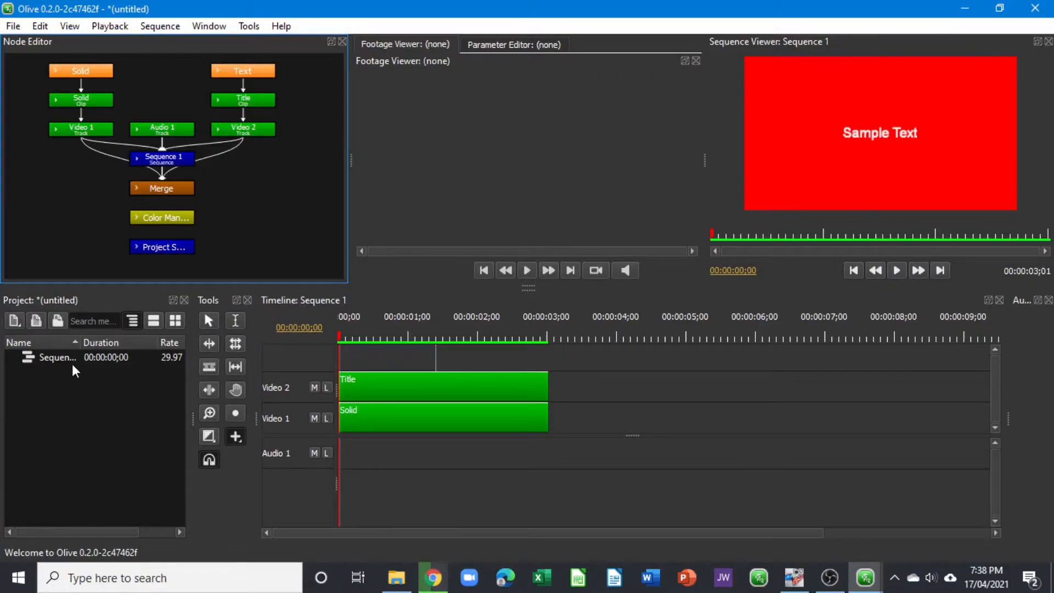
Change the Solid node's colour from red to a dark blue.
left_click(73, 358)
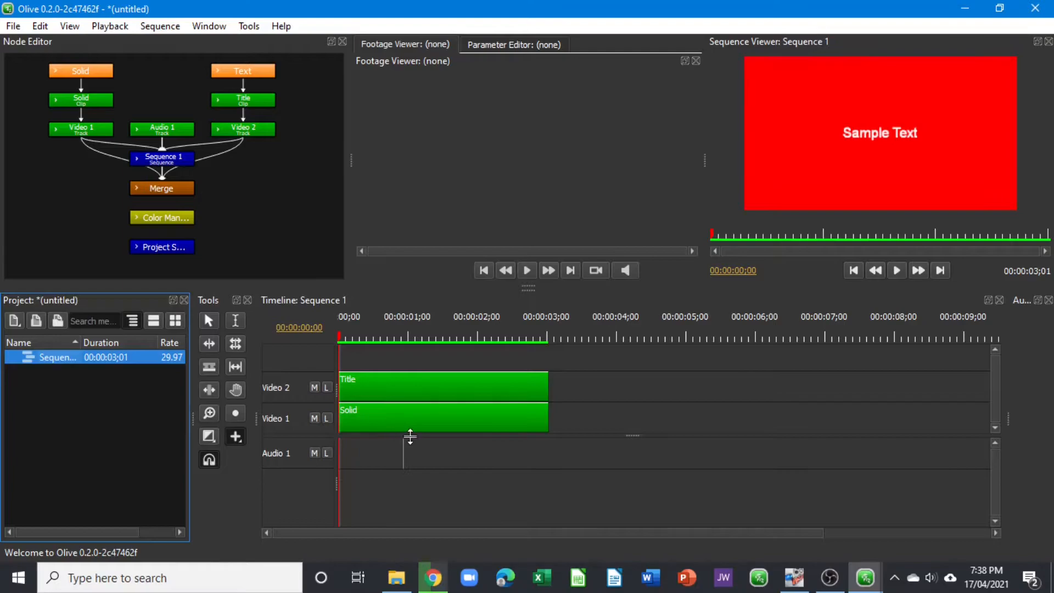
left_click_drag(245, 190, 241, 202)
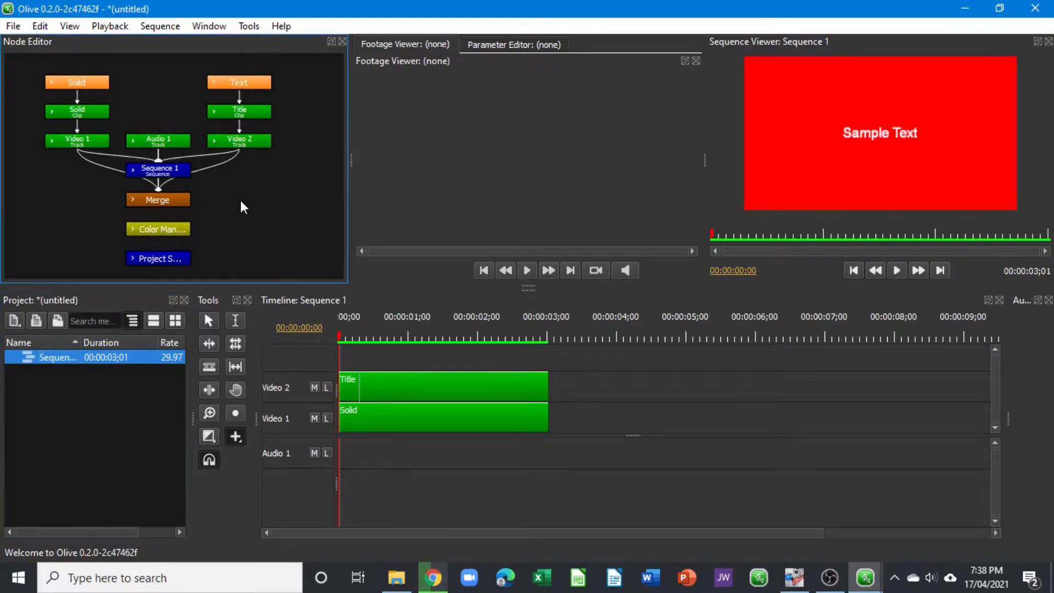
left_click(84, 84)
left_click(526, 46)
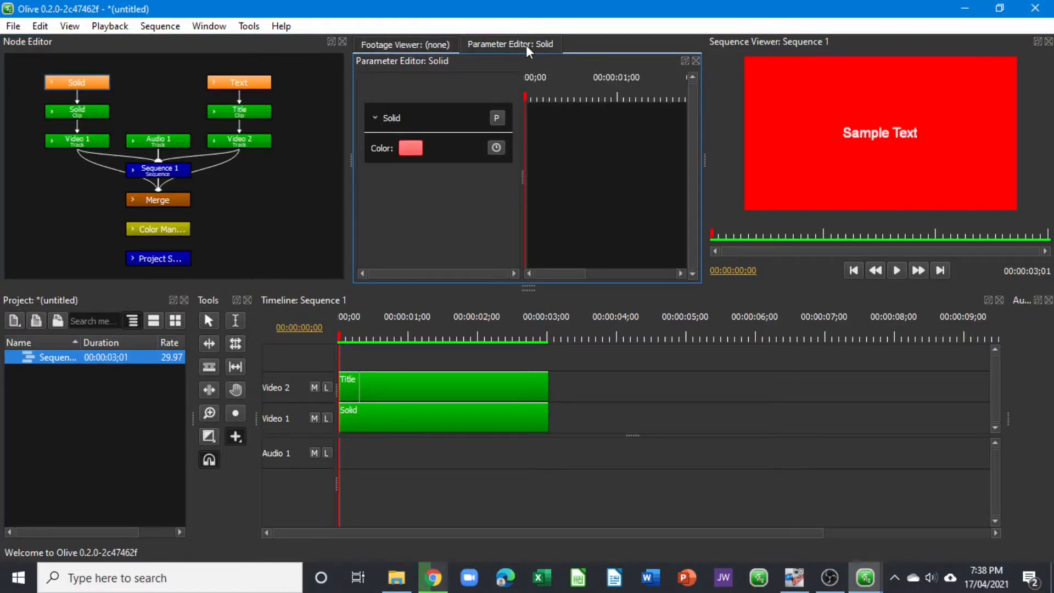
left_click(409, 147)
left_click(437, 367)
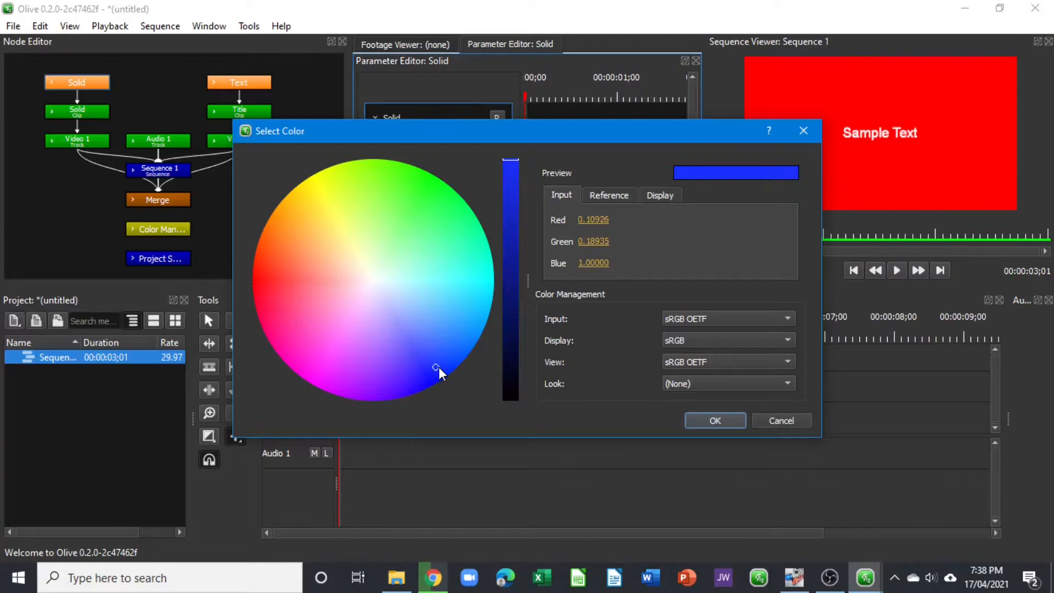
left_click(511, 330)
key("Return")
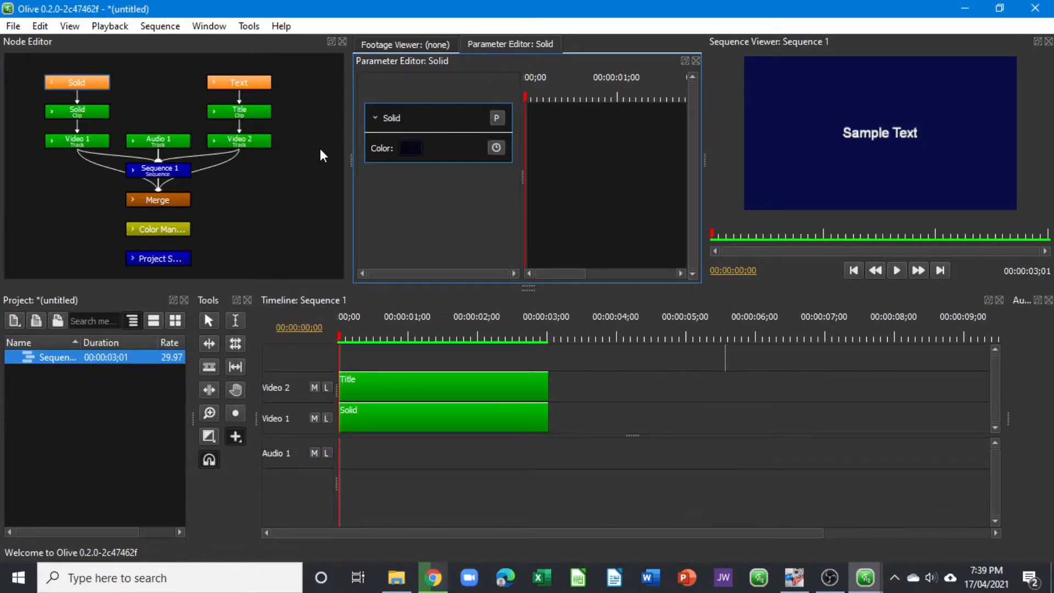
Change the Text node's text to BLUR EFFECT, its font to Arial and its font size to 100.
left_click(252, 82)
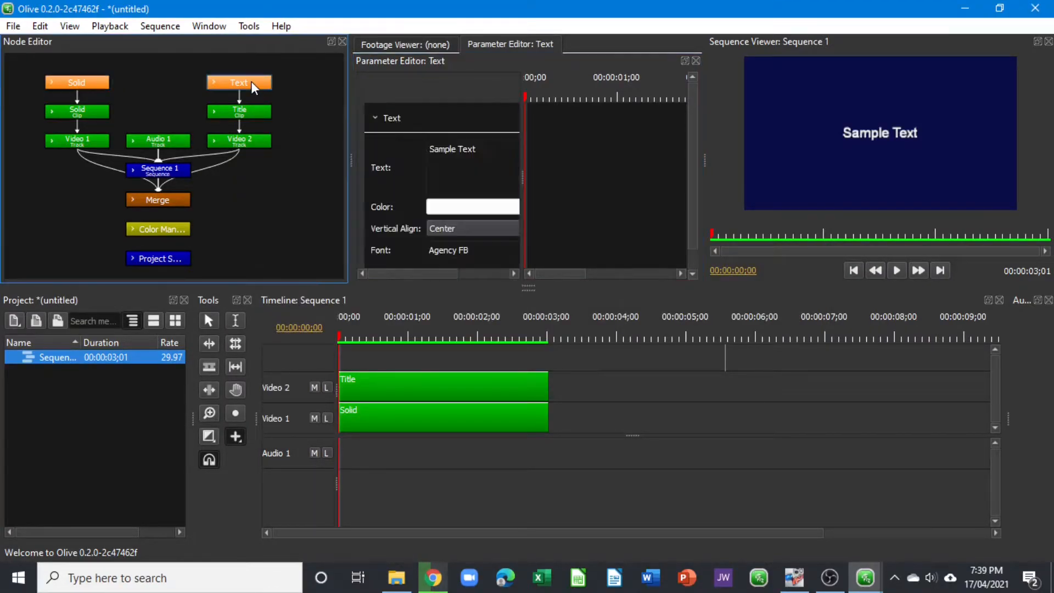
left_click_drag(482, 149, 329, 126)
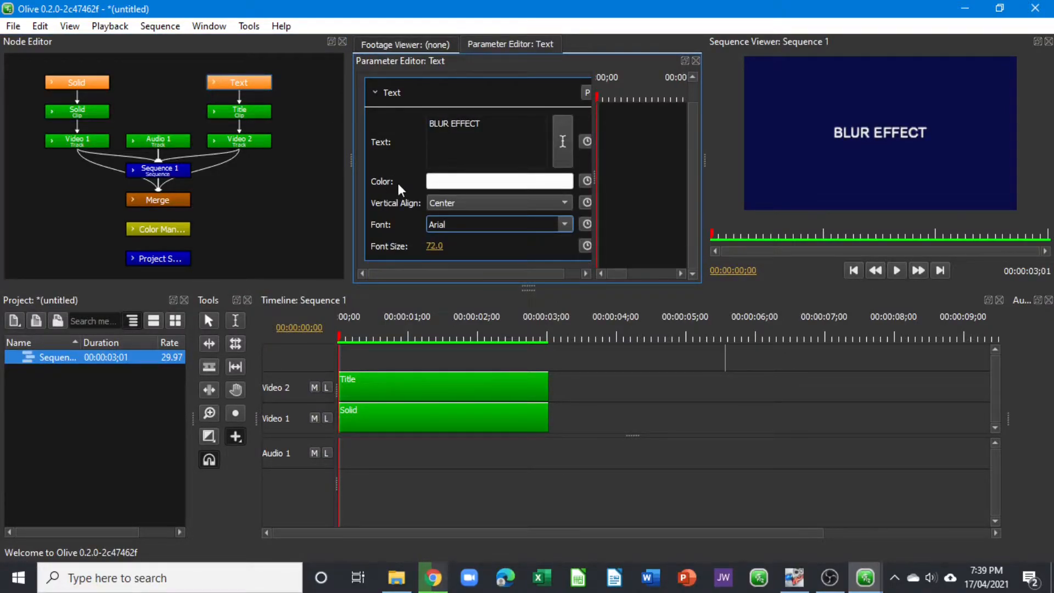
left_click(432, 248)
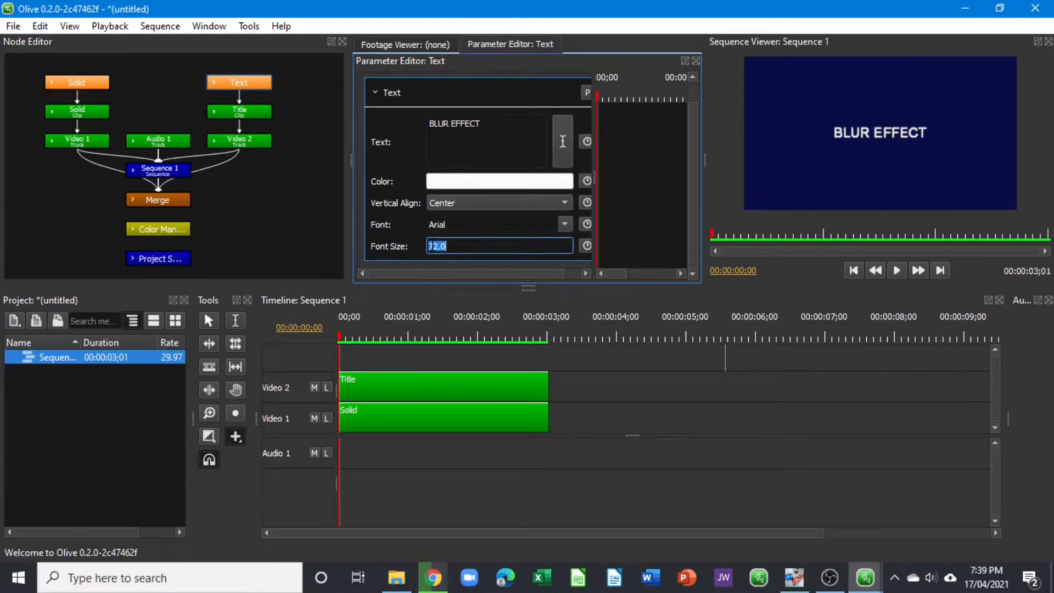
type("100")
key("Return")
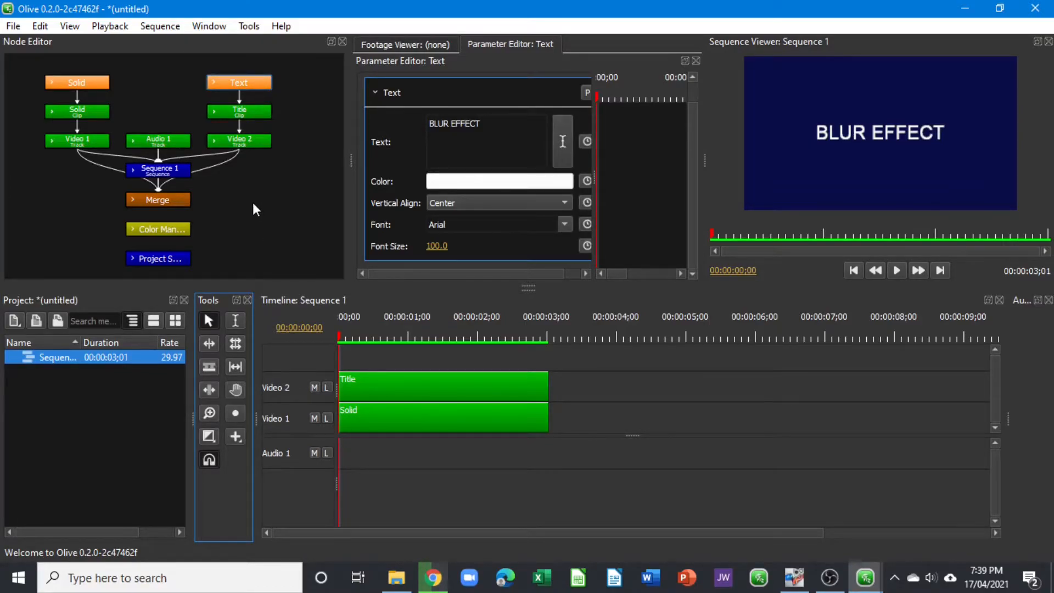
Add a Transform node from the Distort category and insert it between the Text and Title nodes.
right_click(252, 163)
mouse_move(297, 385)
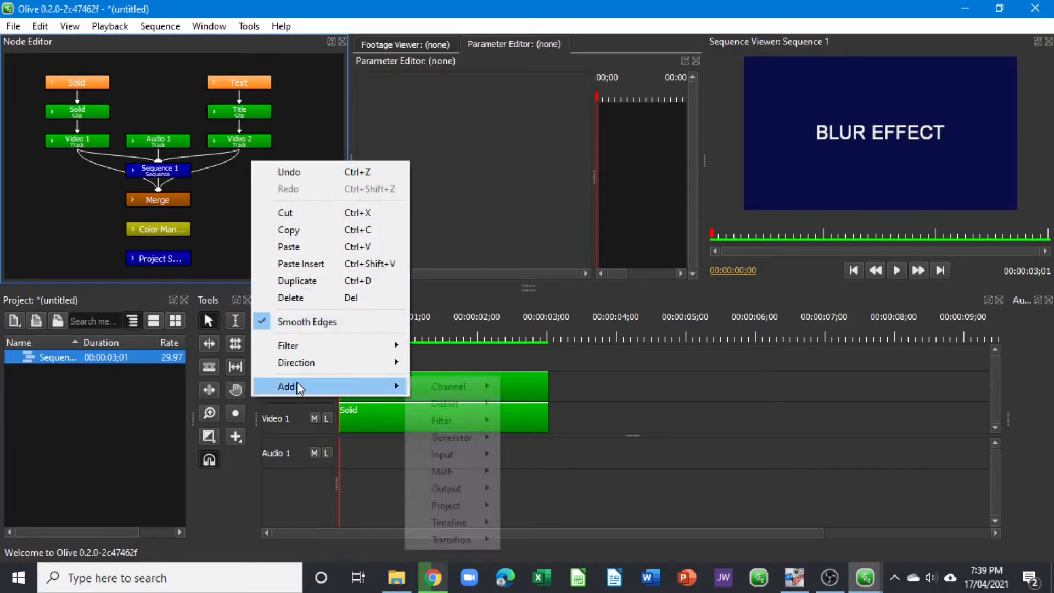
mouse_move(445, 404)
left_click(529, 419)
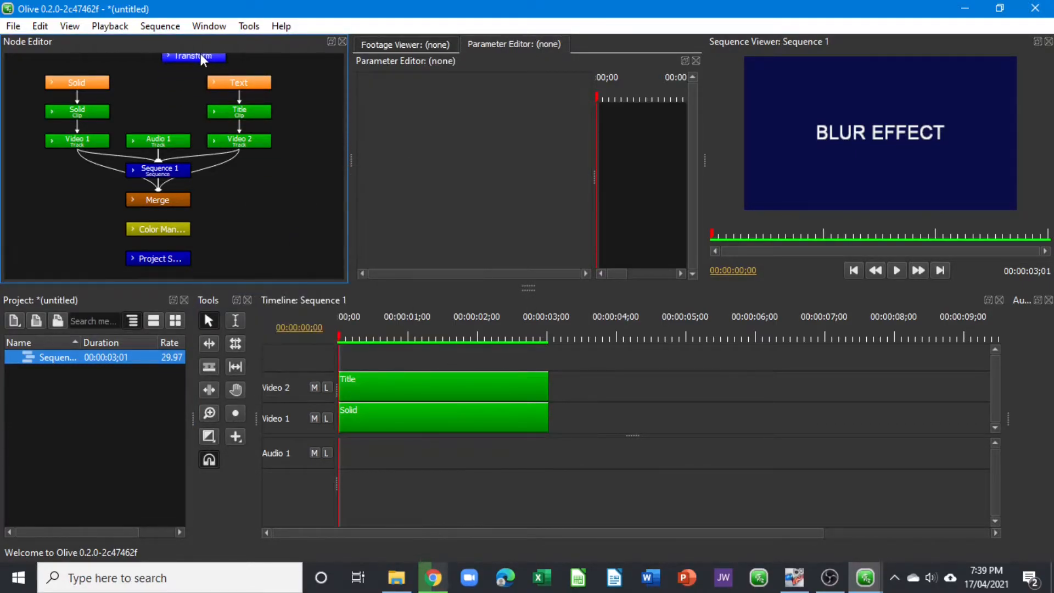
left_click(243, 91)
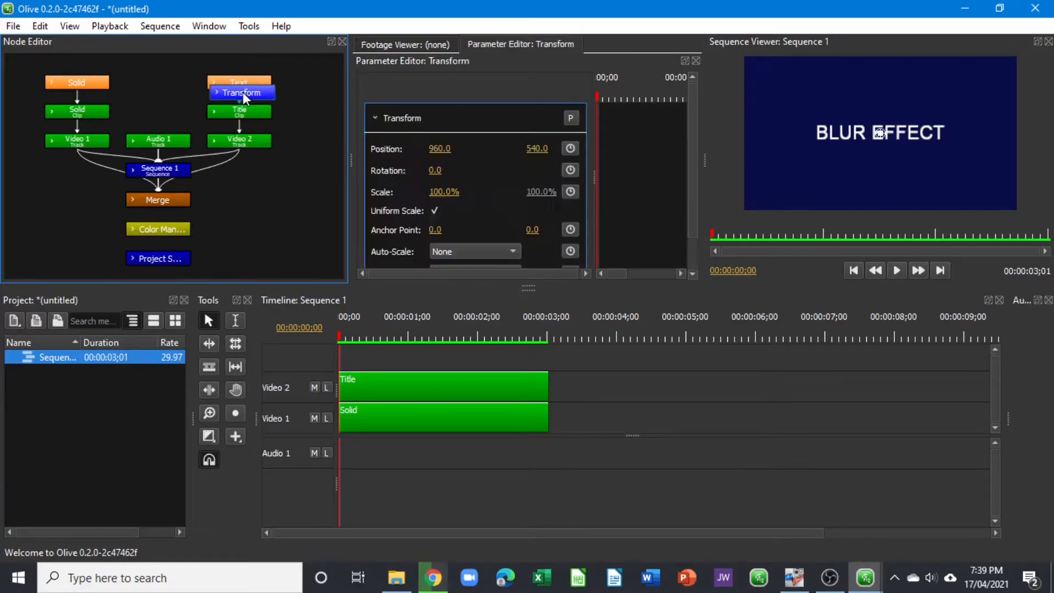
mouse_move(233, 81)
left_mouse_down()
mouse_move(233, 71)
mouse_move(240, 88)
left_mouse_up()
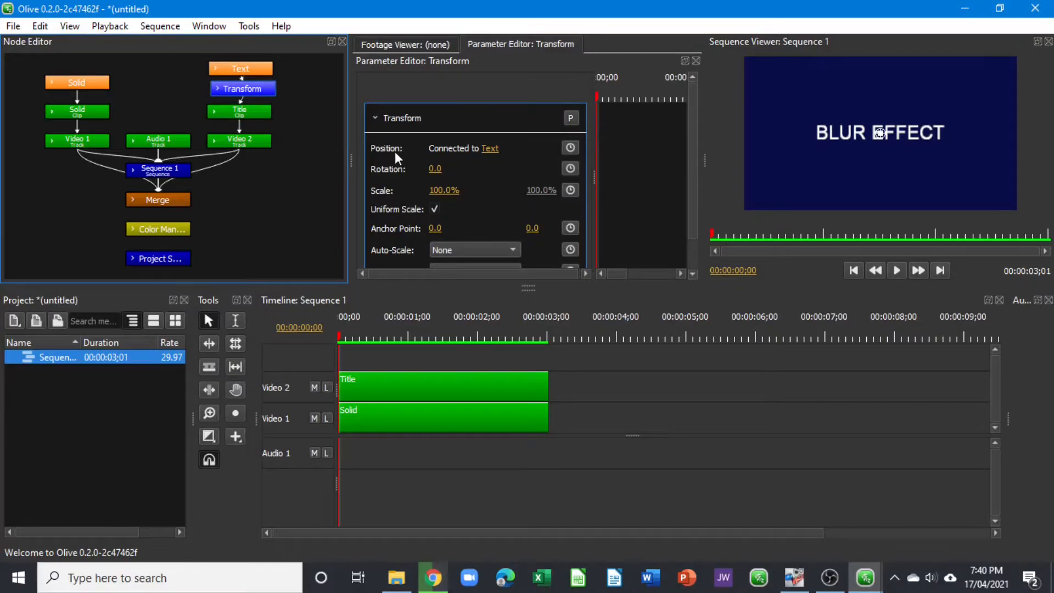
Replace the Text node's link to Transform's Position input with a link to its Texture input, and put Transform back between Text and Title.
left_click(216, 88)
left_click_drag(246, 94, 325, 86)
left_click(274, 86)
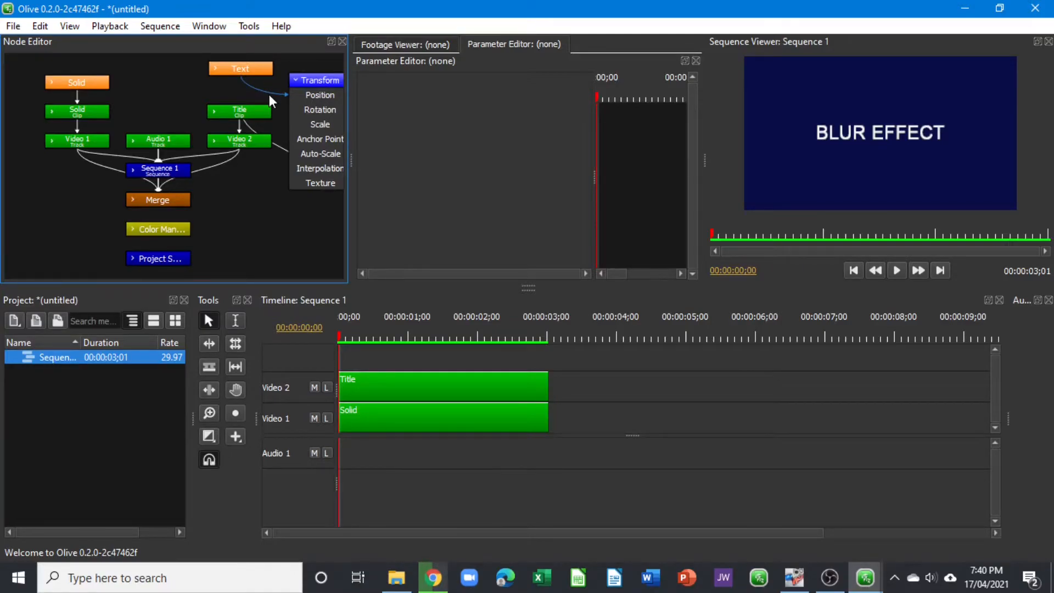
key("Delete")
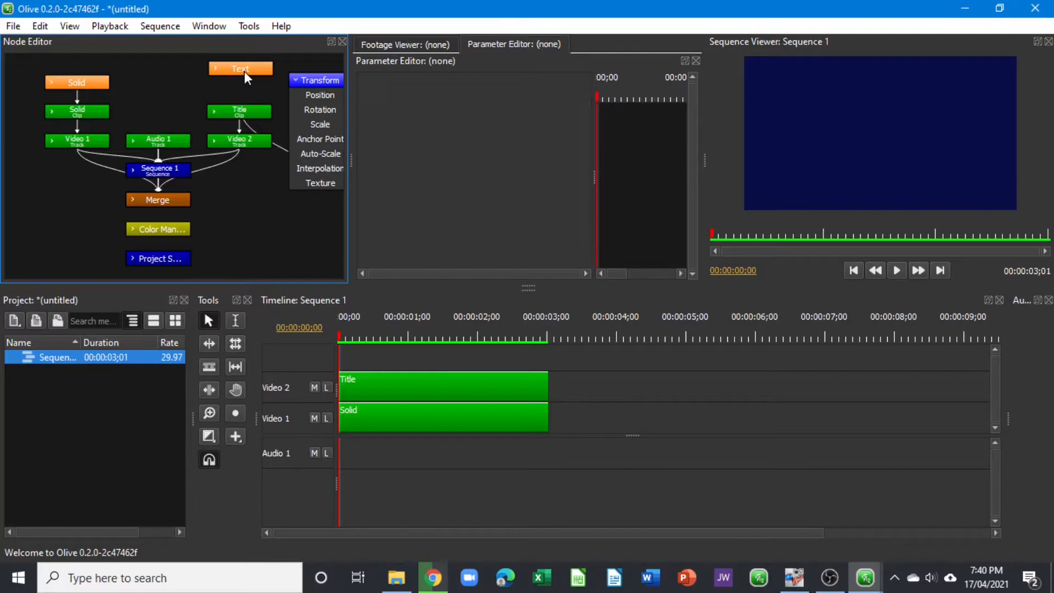
left_click_drag(245, 71, 322, 184)
left_click_drag(292, 78, 229, 91)
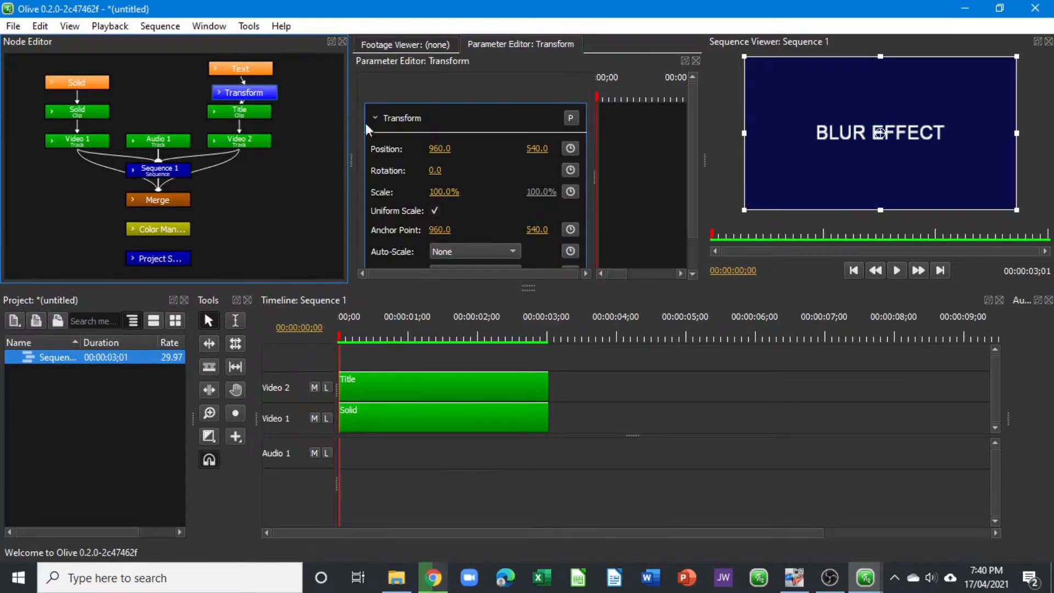
scroll(455, 229, "down", 2)
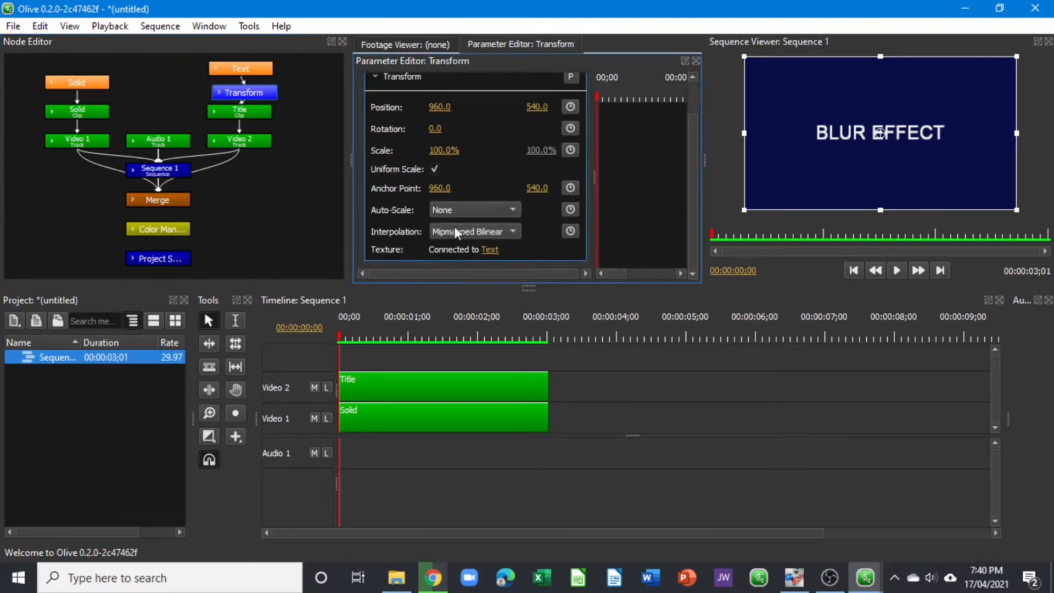
left_click(246, 89)
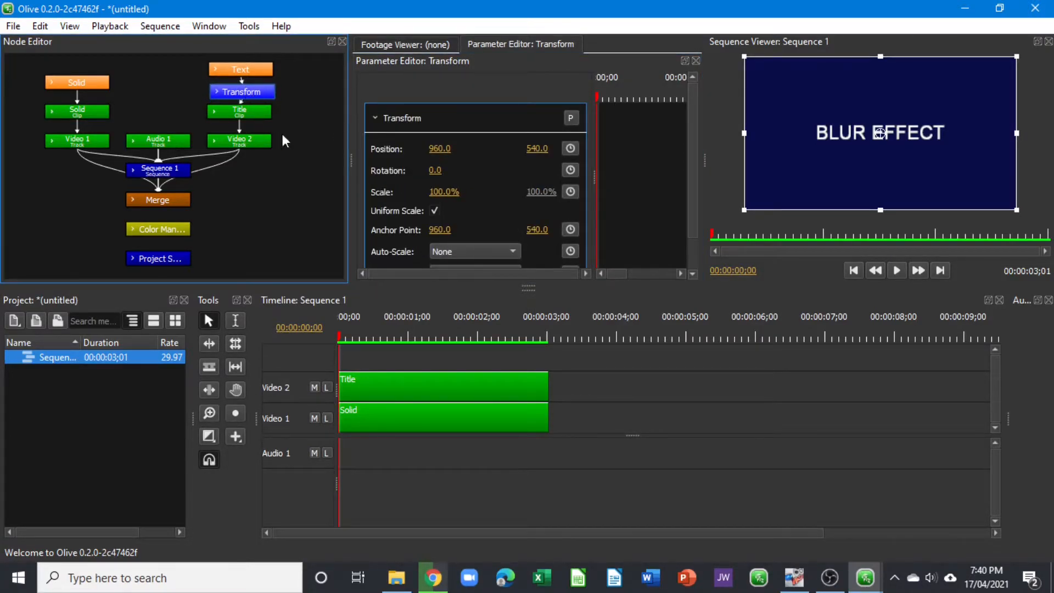
Switch the timeline's time display to frames.
right_click(571, 315)
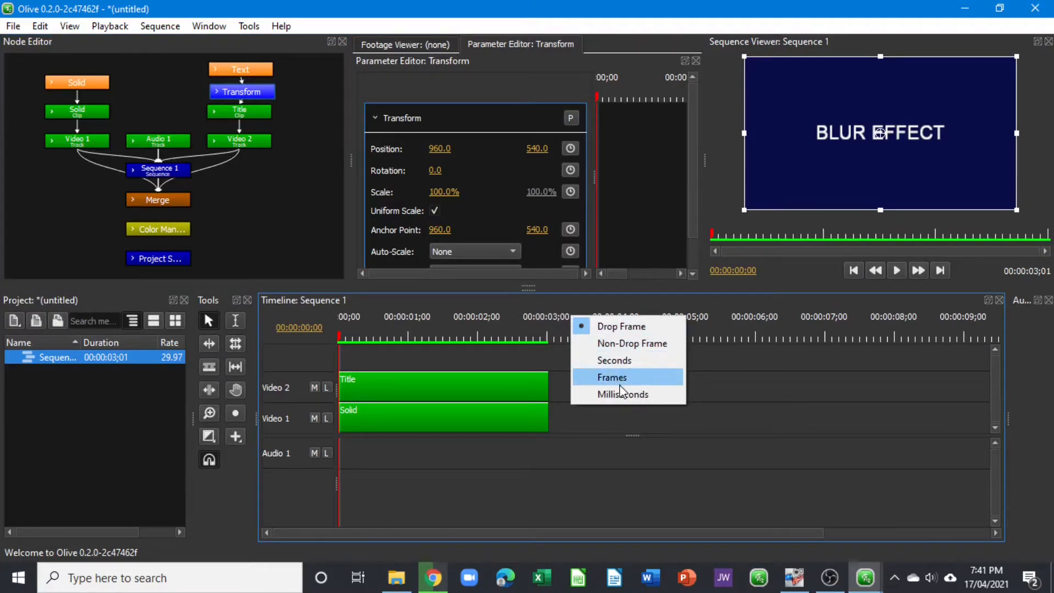
right_click(544, 318)
right_click(544, 317)
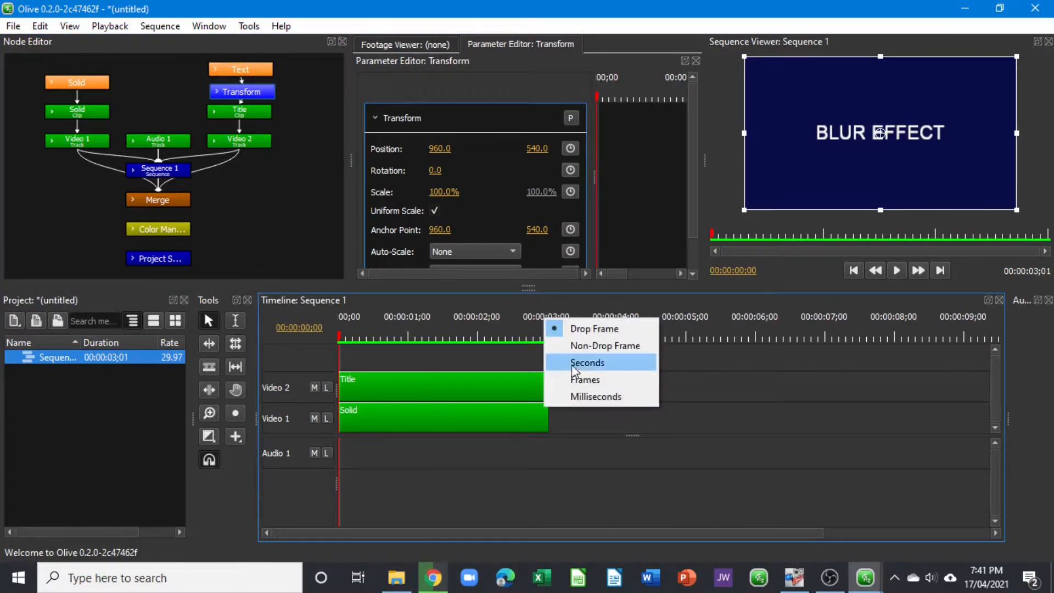
left_click(588, 383)
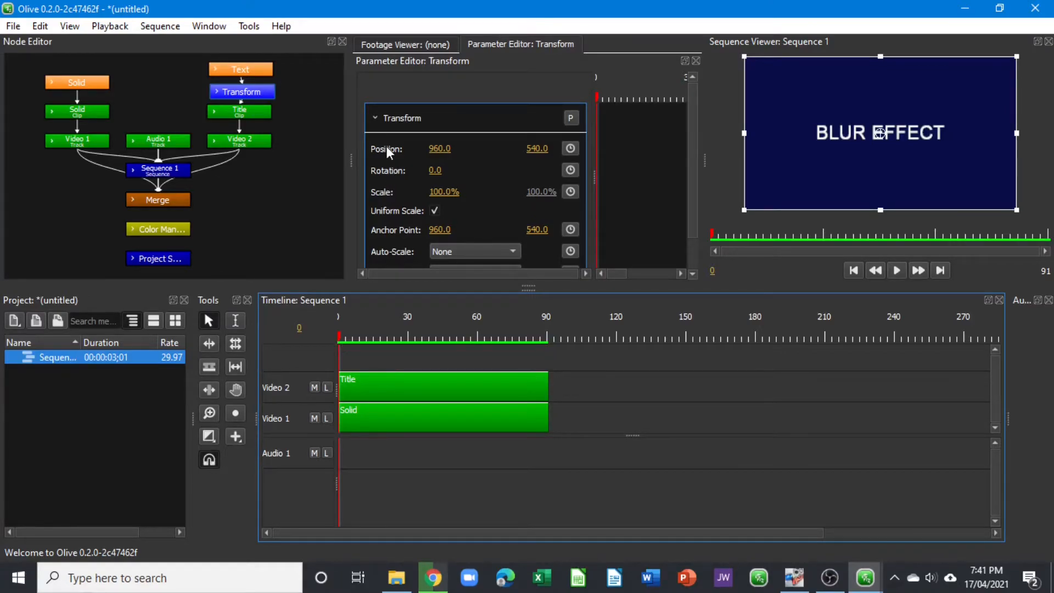
Set the Transform node's horizontal position to -600 at frame 0 and enable keyframing for Position.
left_click(439, 148)
type("-600")
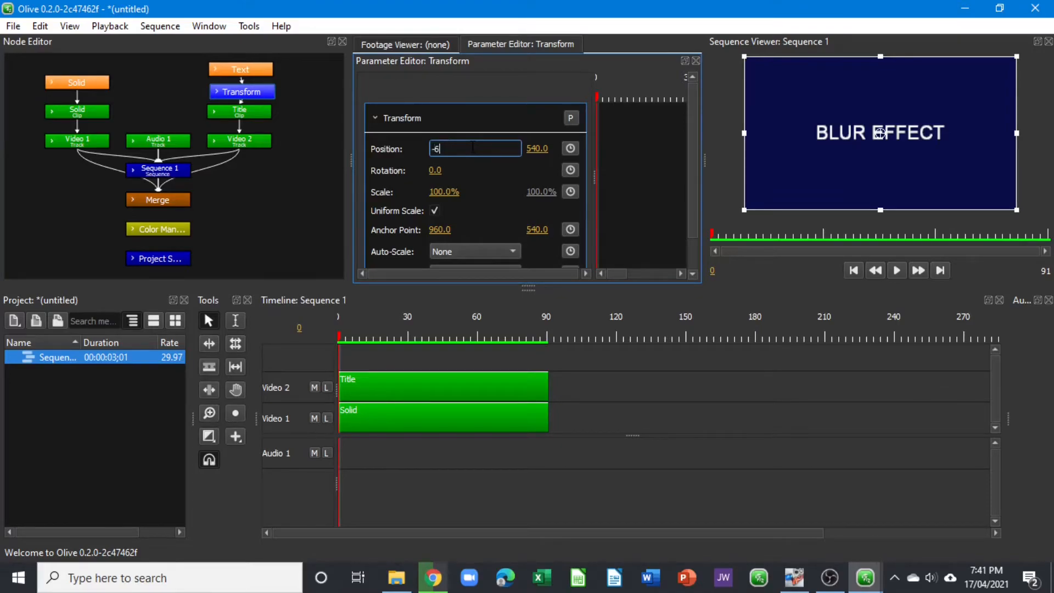
key("Return")
left_click(571, 149)
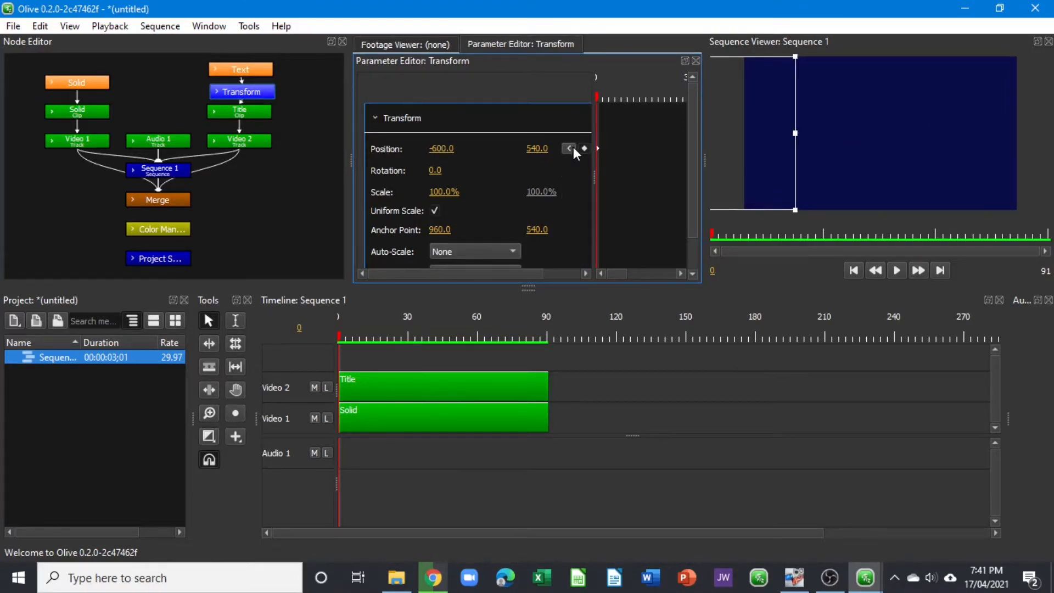
Set the Transform node's horizontal position to 960 at frame 10.
left_click(299, 328)
type("10")
key("Return")
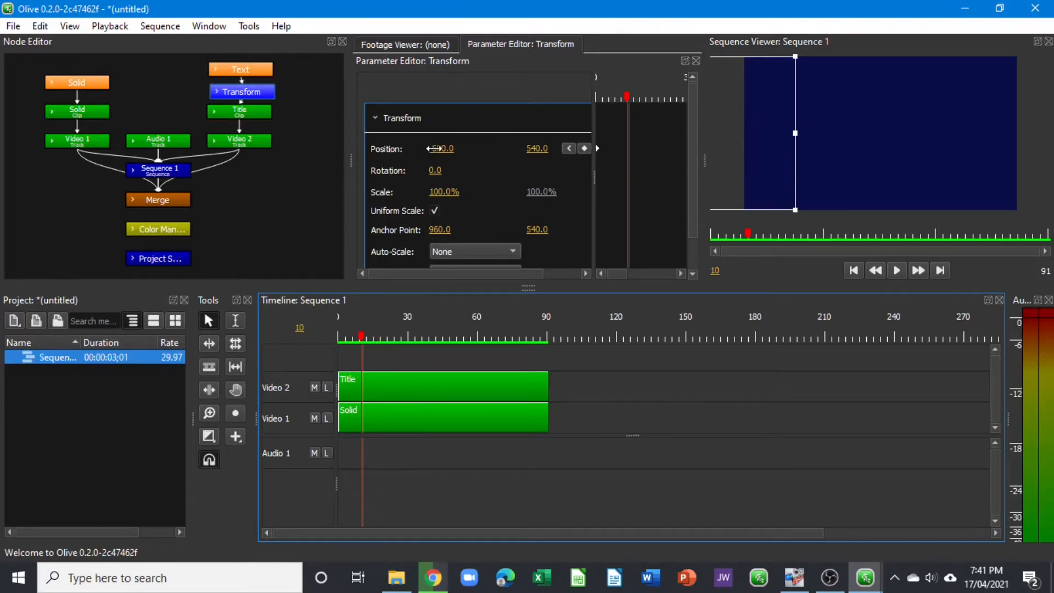
left_click(440, 148)
type("960")
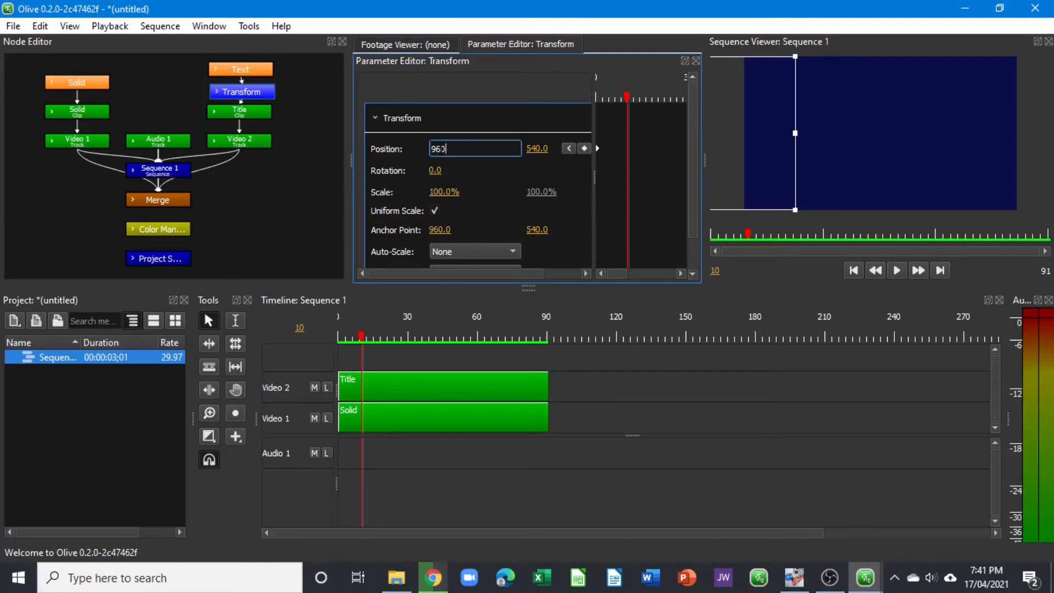
key("Return")
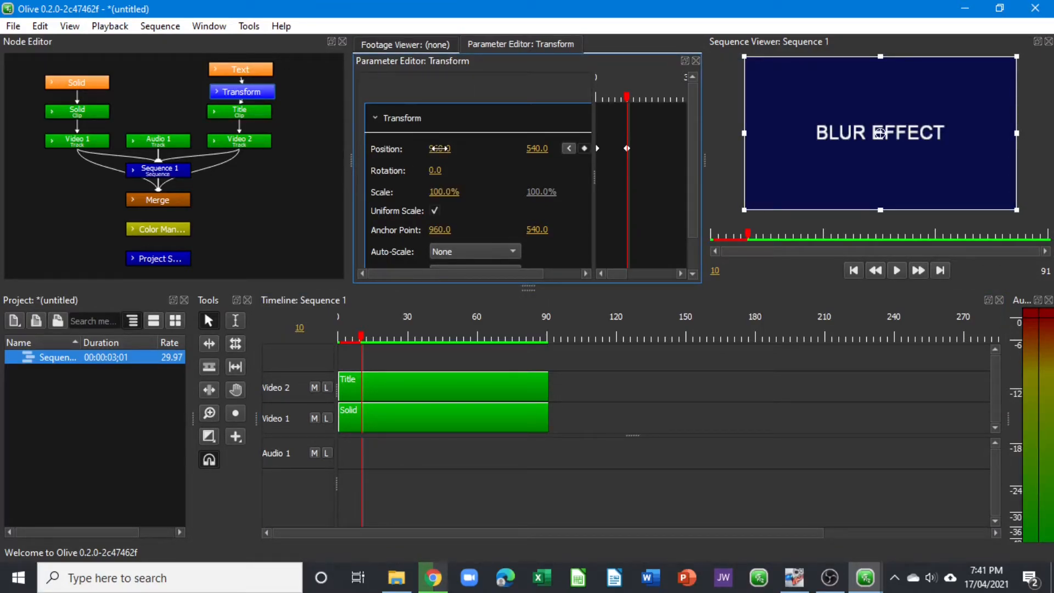
Add a Position keyframe to the Transform node at frame 60 with its value left as it is.
left_click_drag(363, 337, 475, 338)
left_click(363, 337)
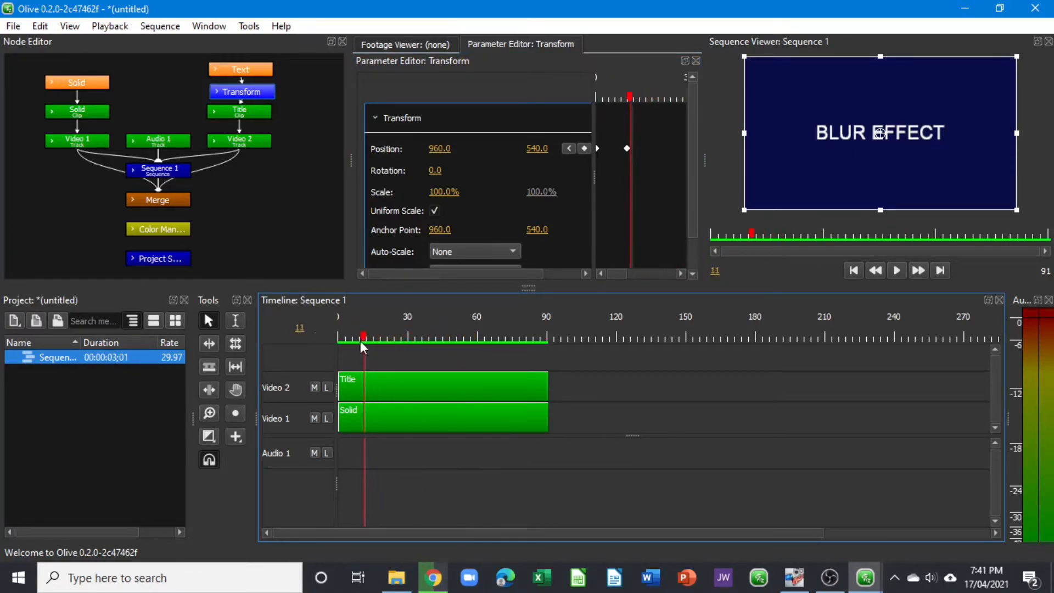
left_click(300, 328)
type("60")
key("Return")
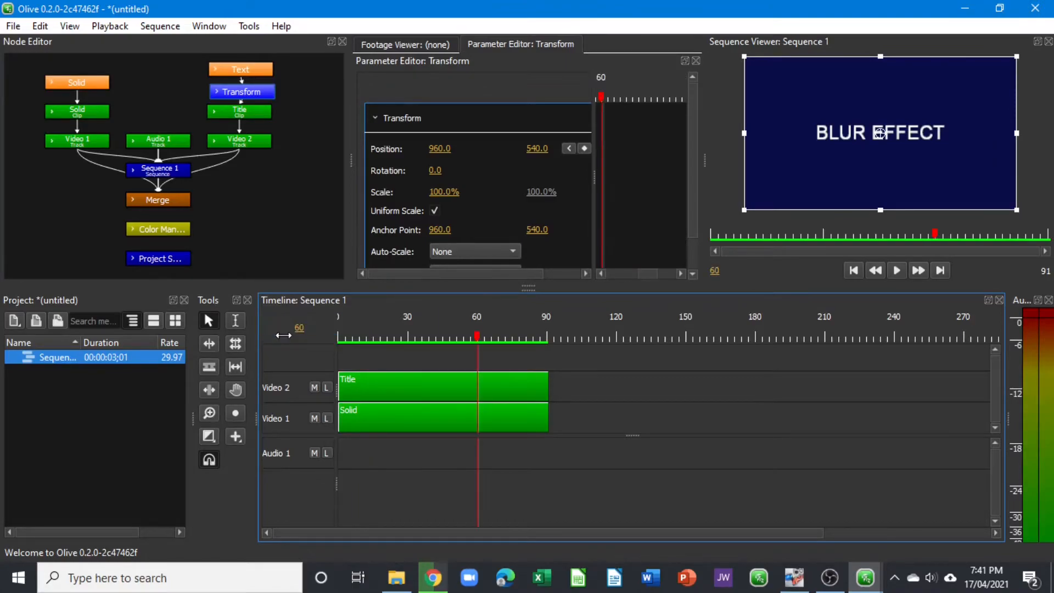
left_click(544, 146)
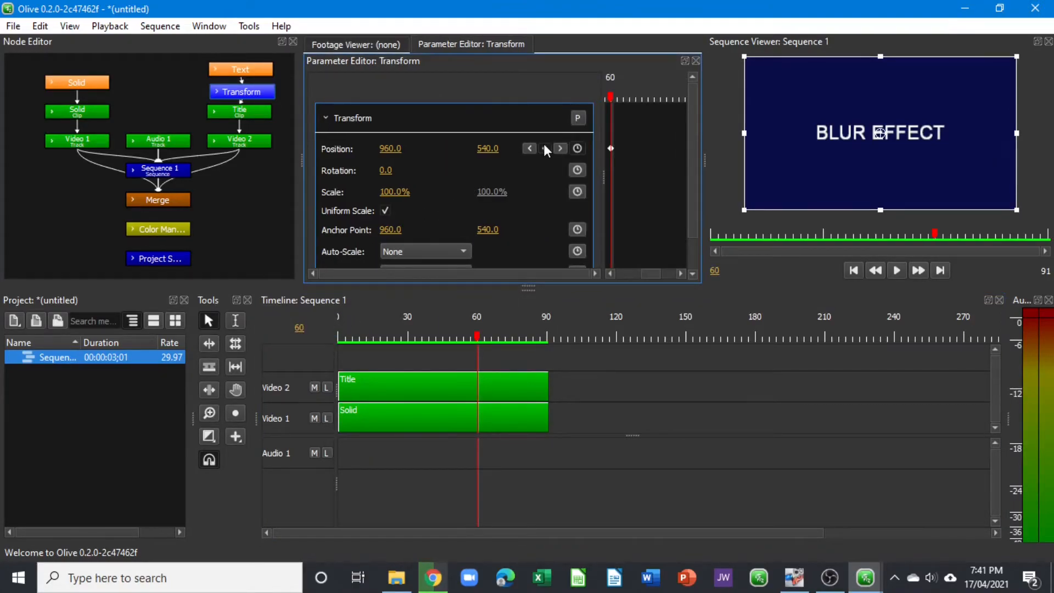
Set the Transform node's horizontal position to -600 at frame 70 and play the animation from the start.
left_click(300, 328)
type("70")
key("Return")
left_click(387, 148)
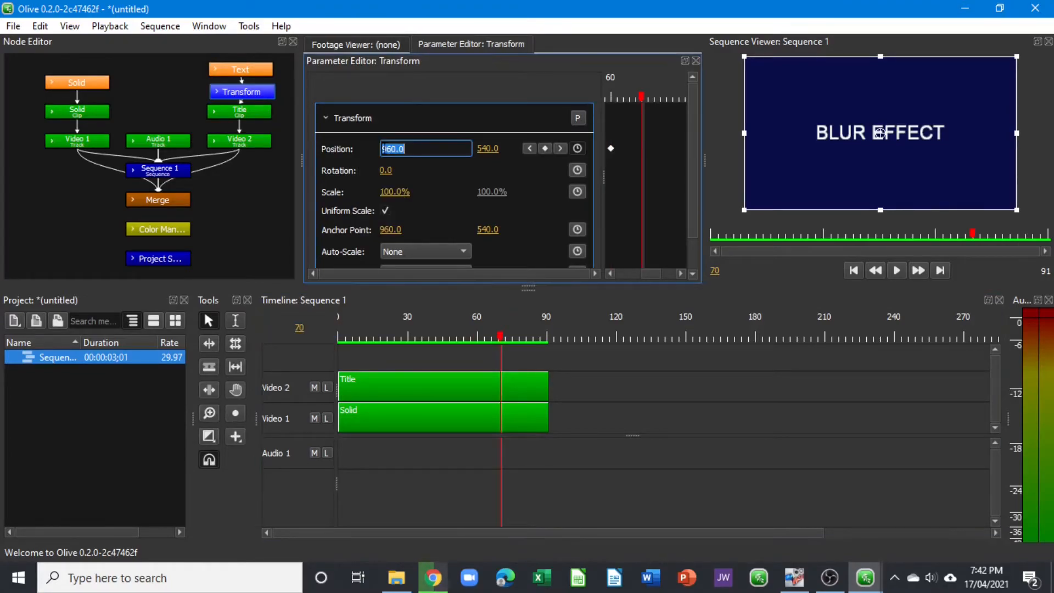
type("-600")
left_click(321, 356)
key("Home")
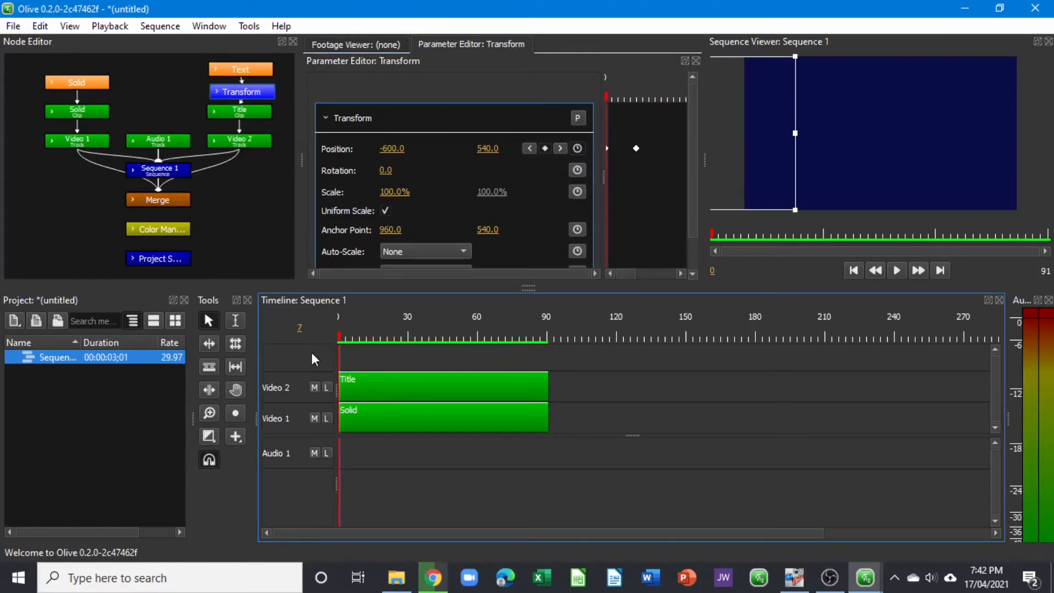
key("space")
Insert a Blur node between the Text and Transform nodes and turn off its vertical blur.
left_click(122, 81)
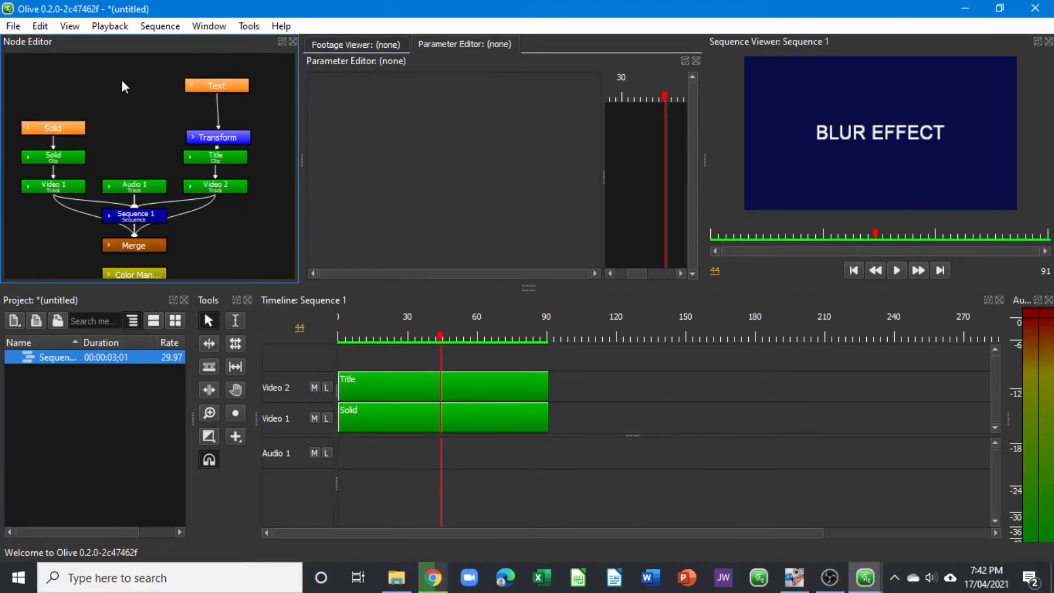
right_click(121, 80)
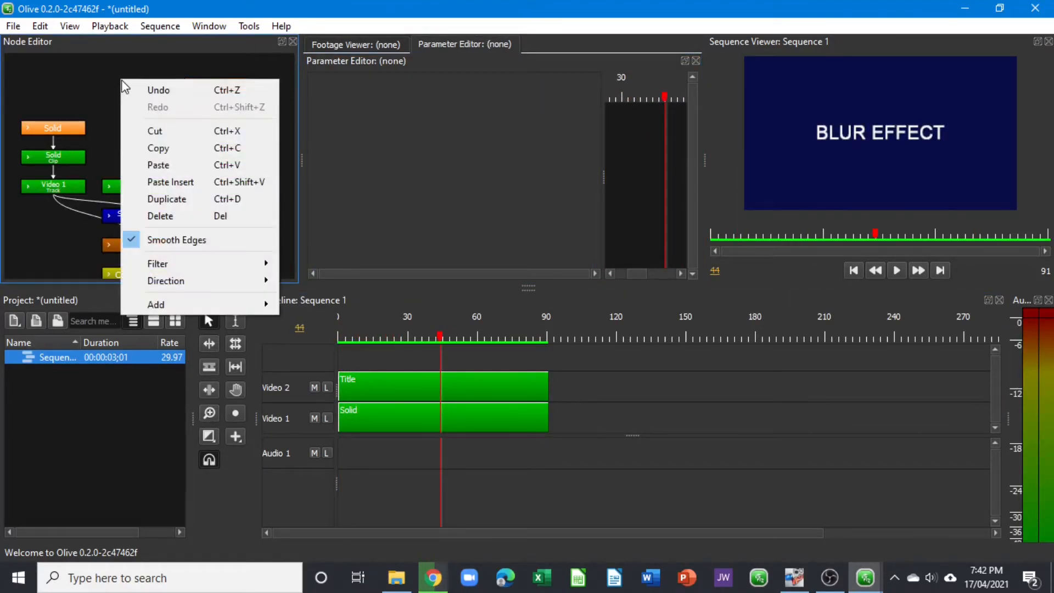
mouse_move(160, 301)
mouse_move(312, 339)
left_click(398, 338)
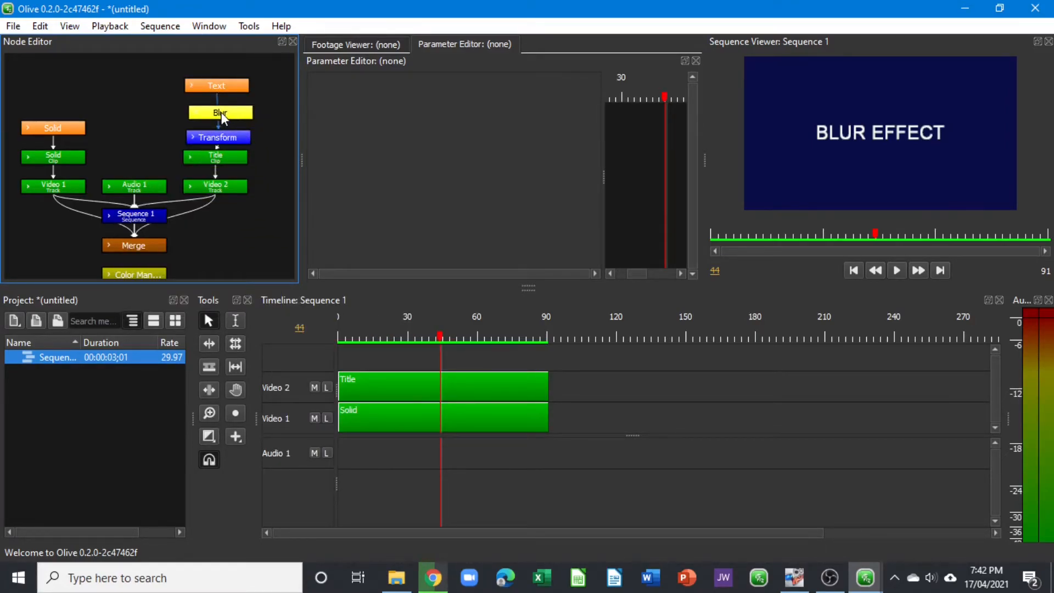
left_click(220, 112)
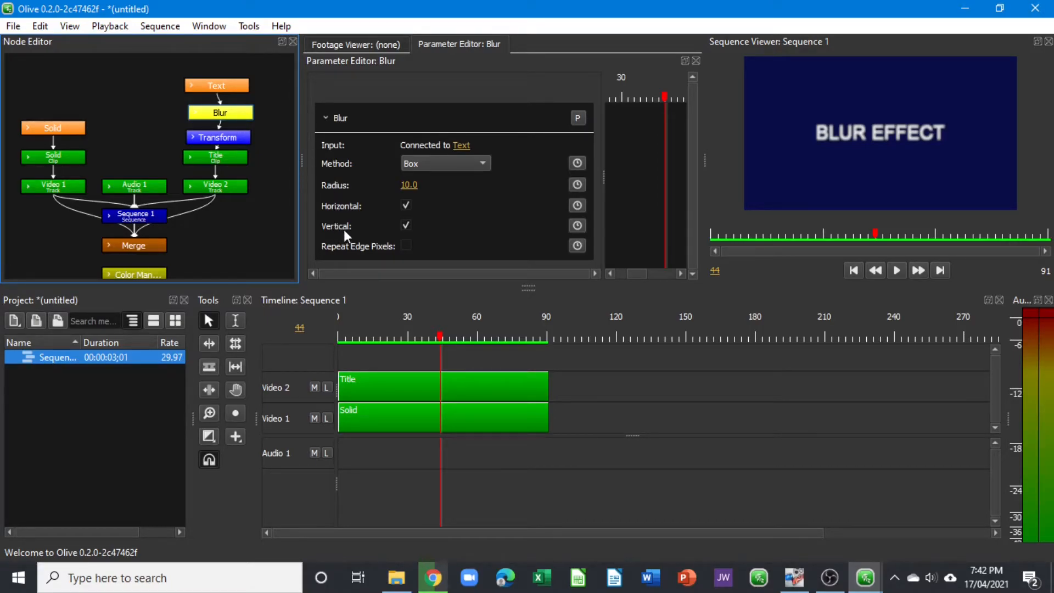
left_click(406, 226)
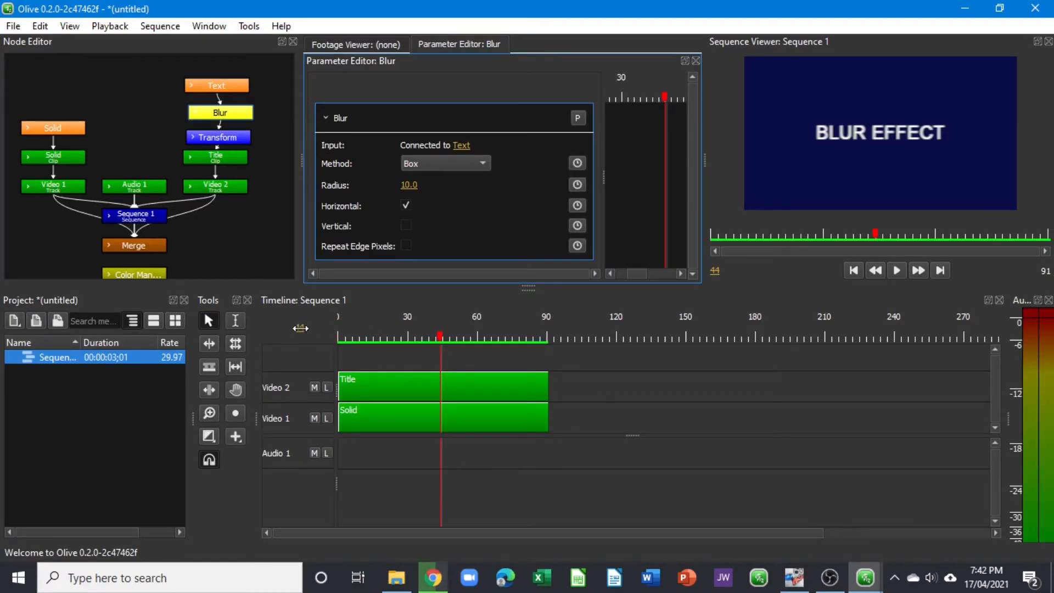
Enable keyframing for the Blur node's Radius at frame 0 and set the radius to 100.
left_click(300, 328)
type("0")
key("Return")
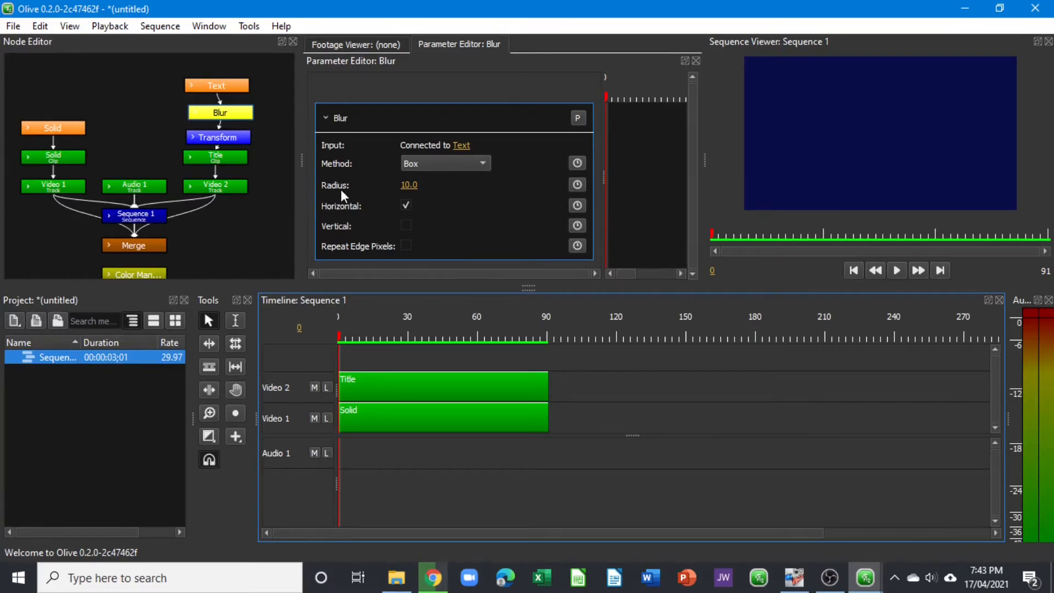
left_click(578, 186)
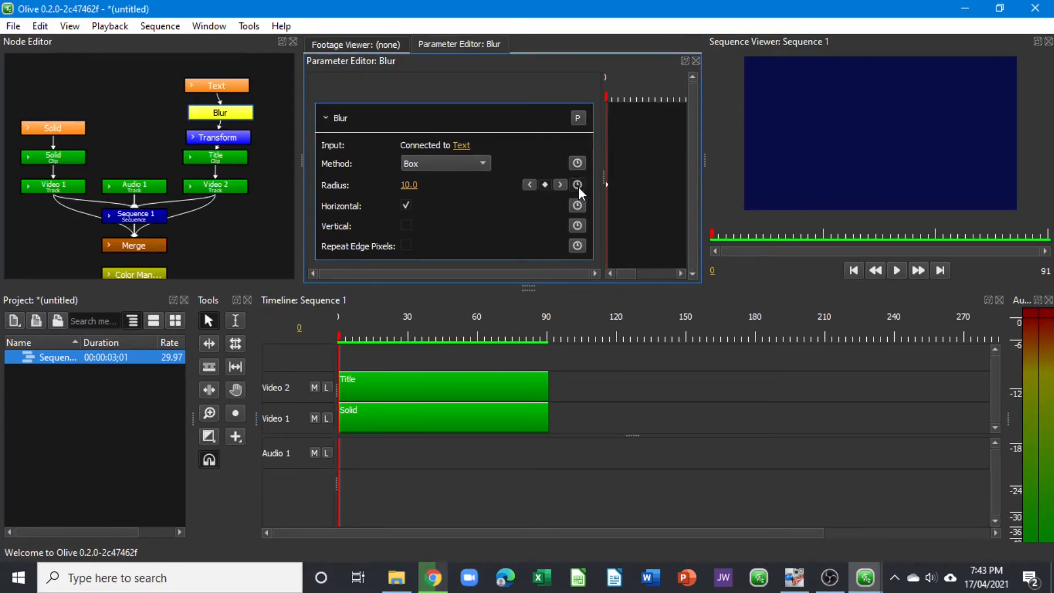
left_click(409, 185)
type("100")
key("Return")
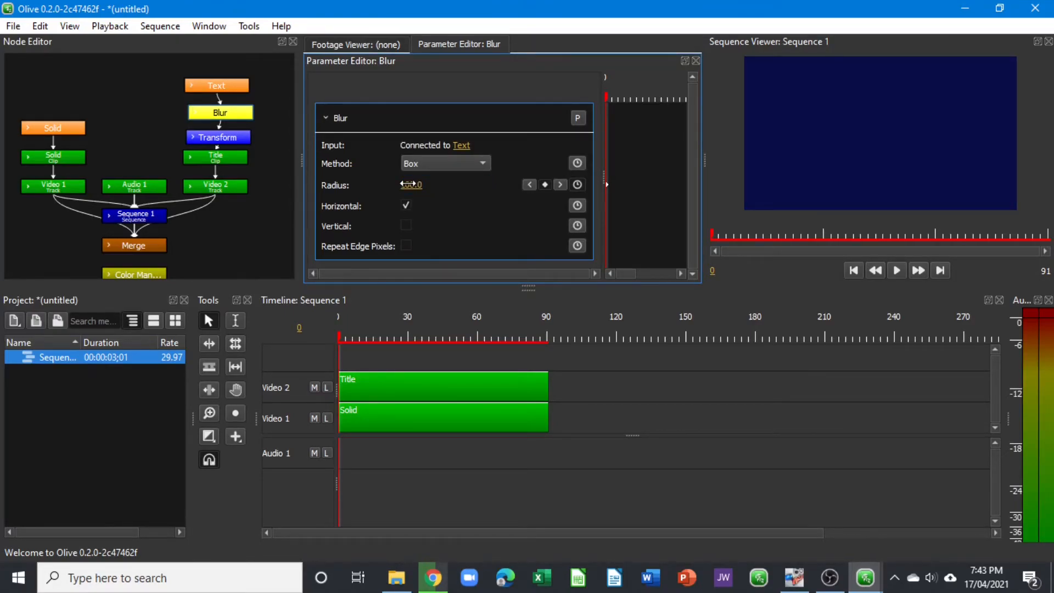
Add a Radius keyframe to the Blur node at frame 10 and set the radius to 1.
left_click(301, 328)
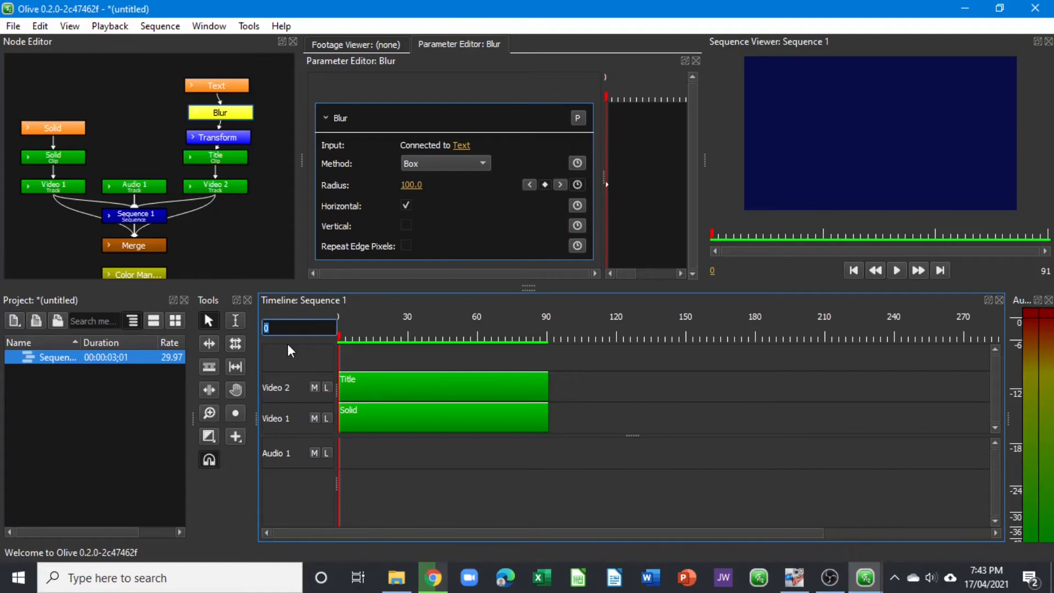
type("10")
key("Return")
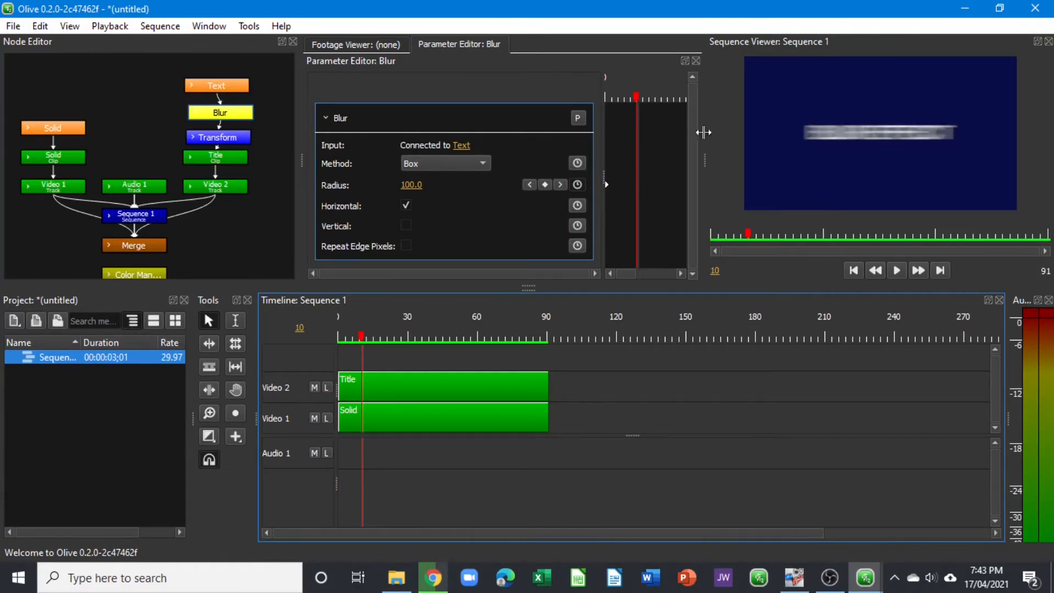
left_click(545, 185)
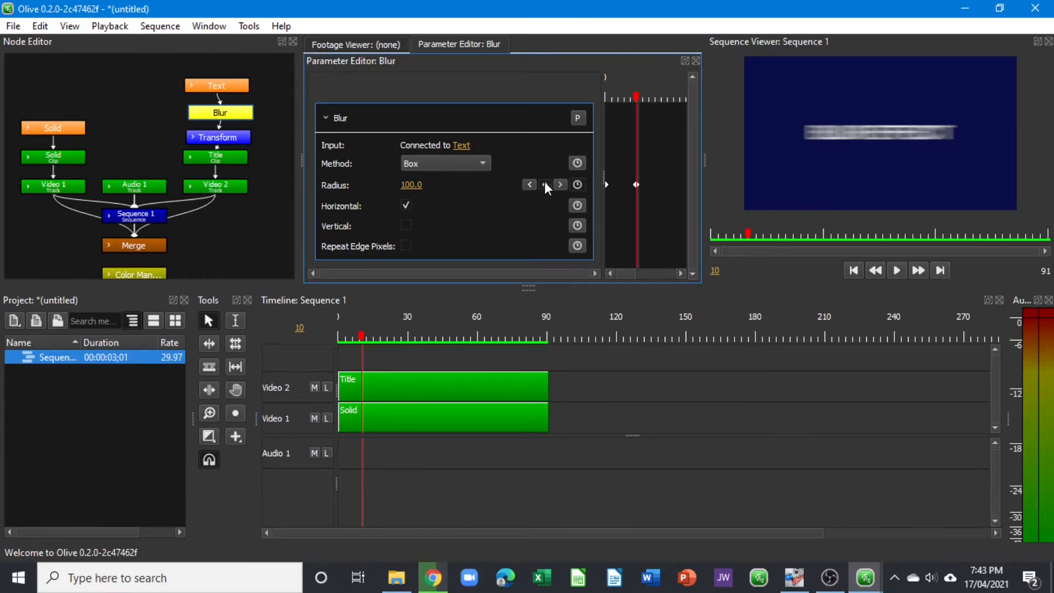
left_click(411, 185)
type("1")
key("Return")
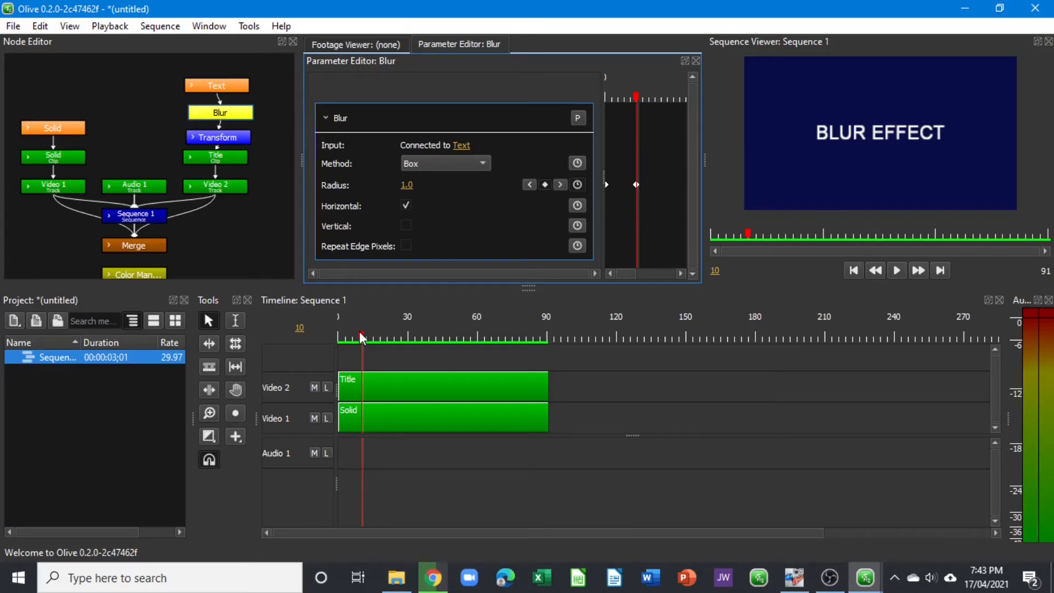
Add a Radius keyframe to the Blur node at frame 60 with its value left as it is.
left_click(300, 329)
type("60")
key("Return")
left_click(543, 183)
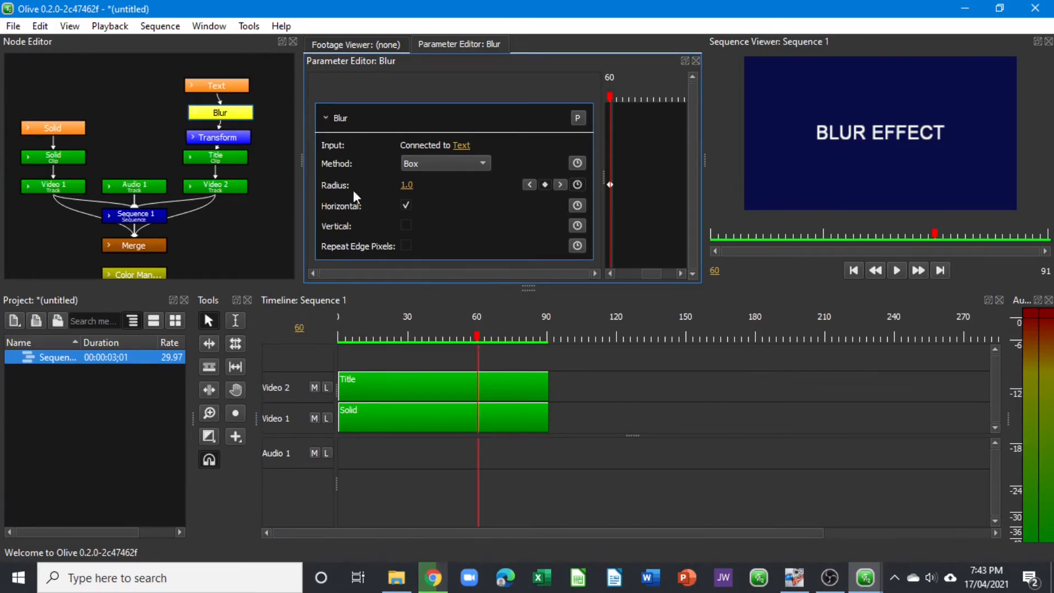
Set the Blur node's Radius to 100 at frame 70 and scrub through the sequence to preview the blurred slide-in and slide-out.
left_click(296, 328)
type("70")
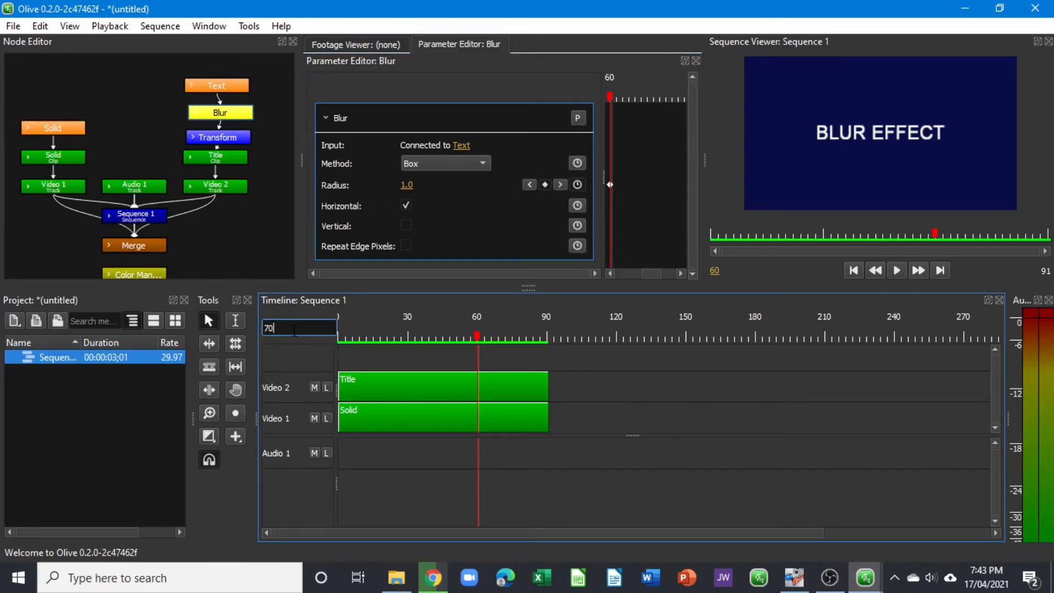
key("Return")
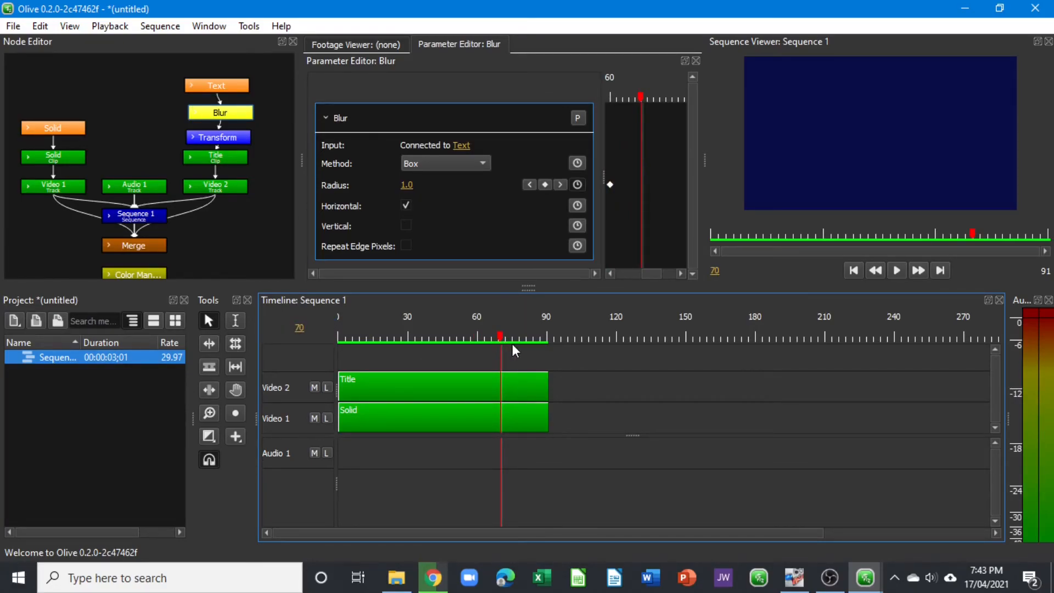
left_click(404, 184)
type("100")
key("Return")
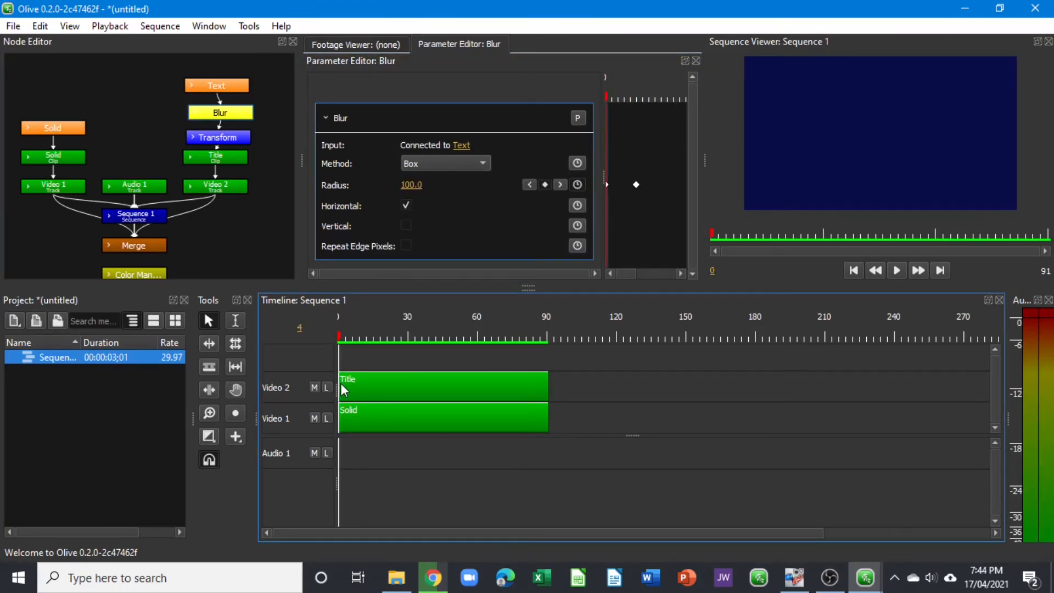
left_click_drag(343, 381, 354, 374)
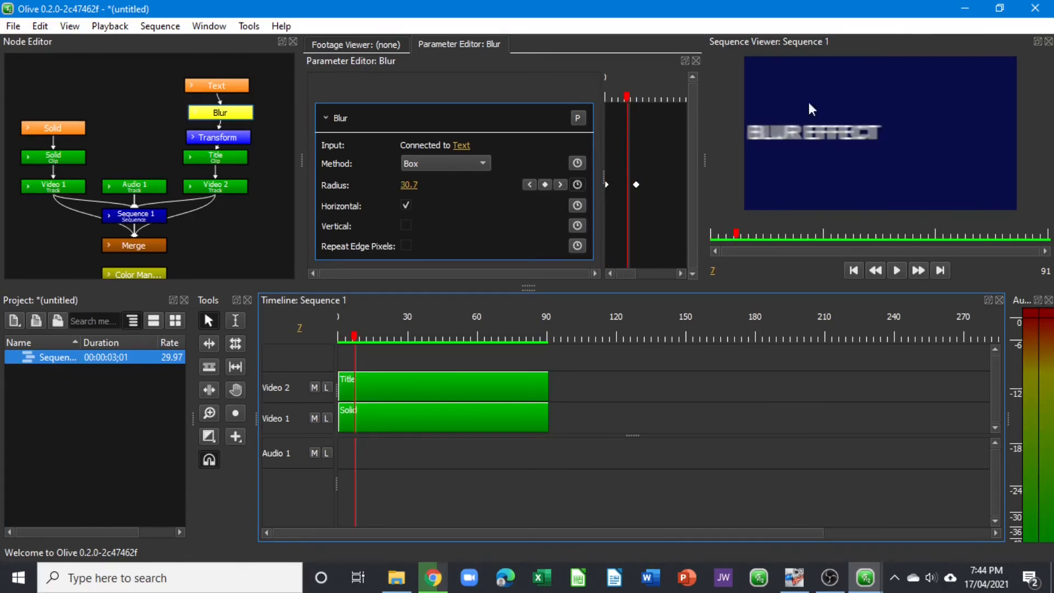
left_click_drag(355, 337, 498, 349)
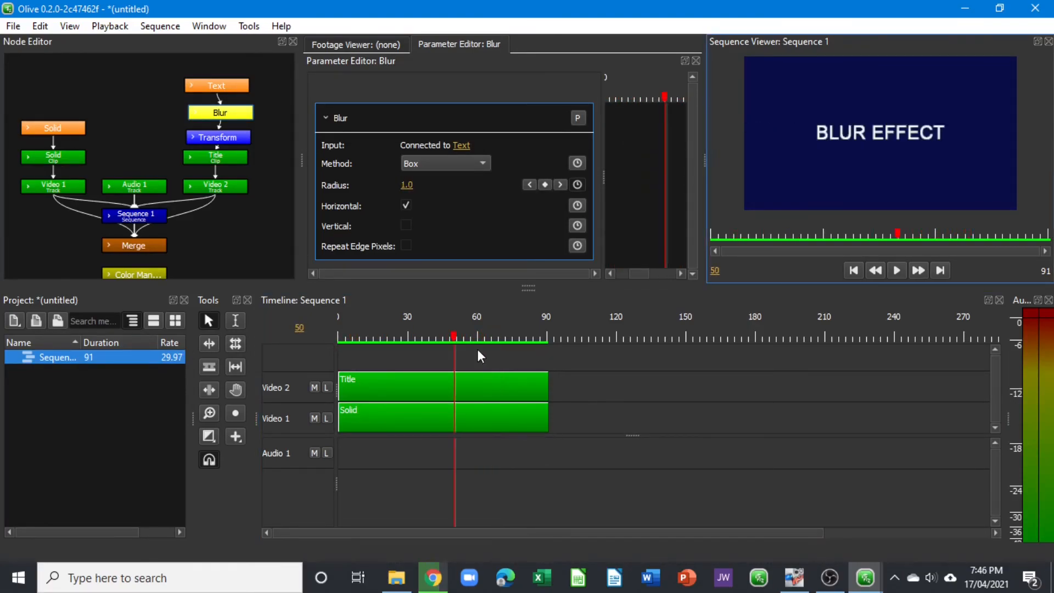